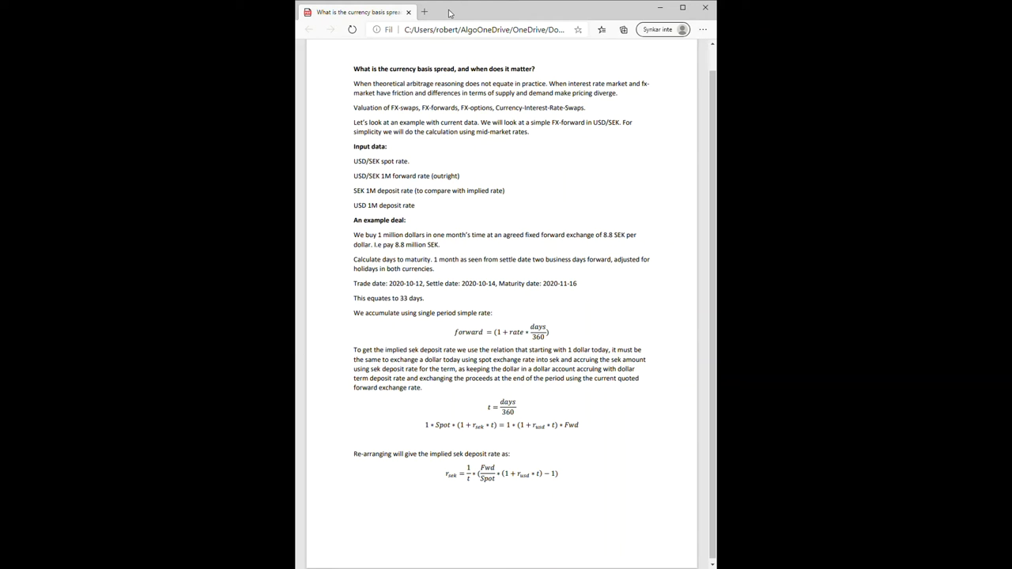
Examine the mid-market USD/SEK spot and 1M forward rates in the Data table
mouse_move(662, 44)
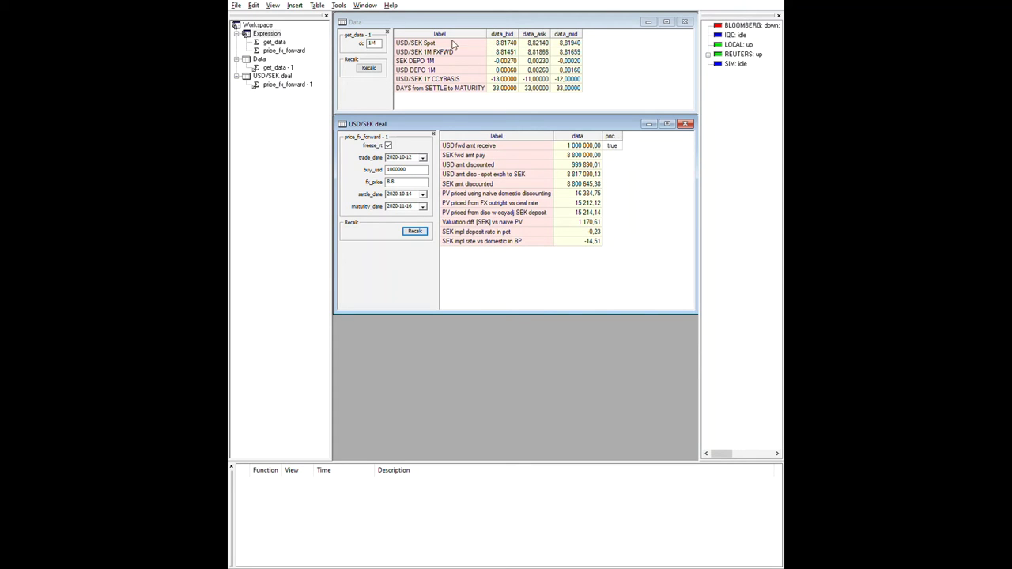
drag(578, 42, 581, 48)
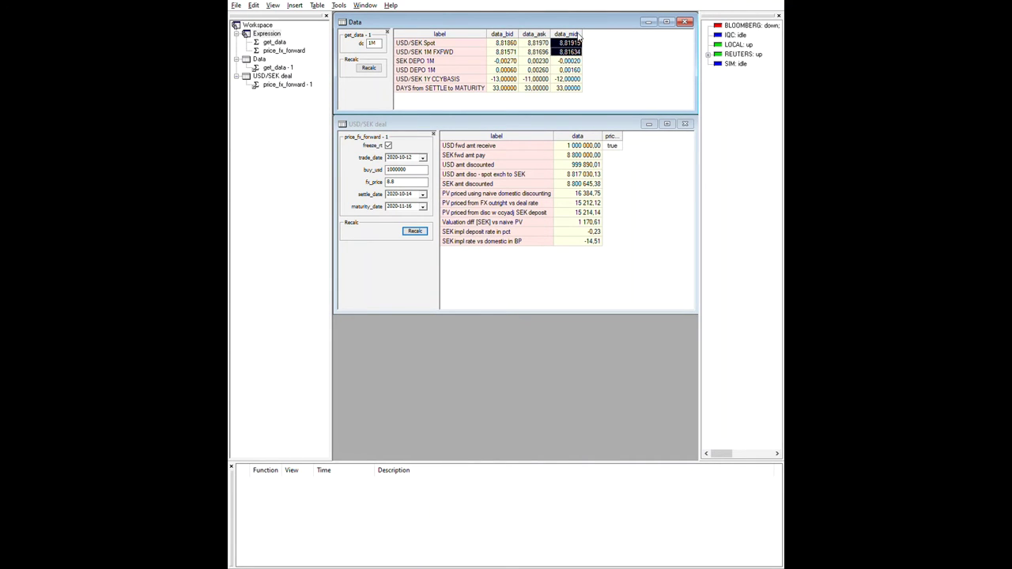
click(577, 52)
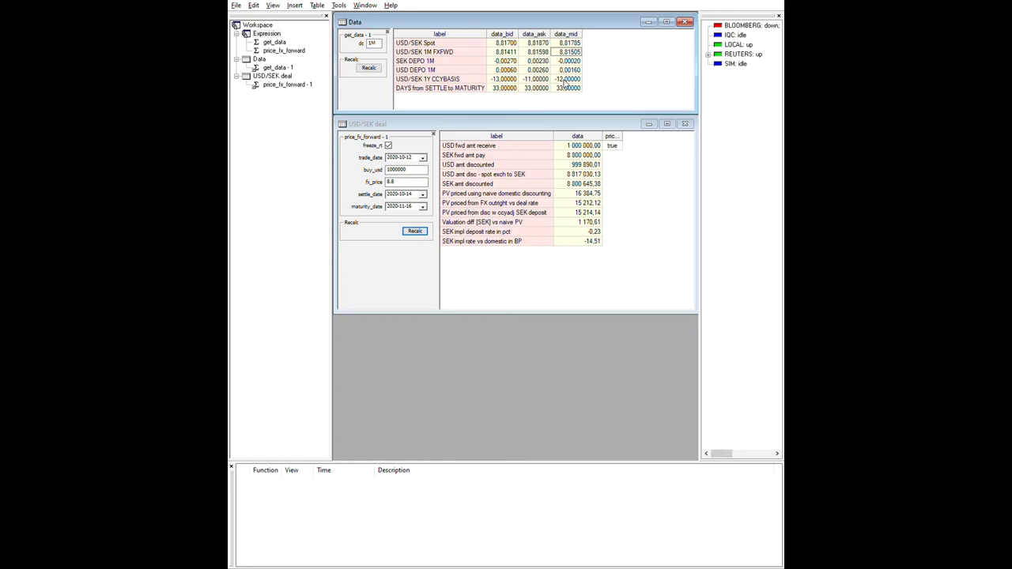
Examine the USD/SEK deal's forward amounts, discounted amounts and the present value from naive domestic discounting
click(526, 153)
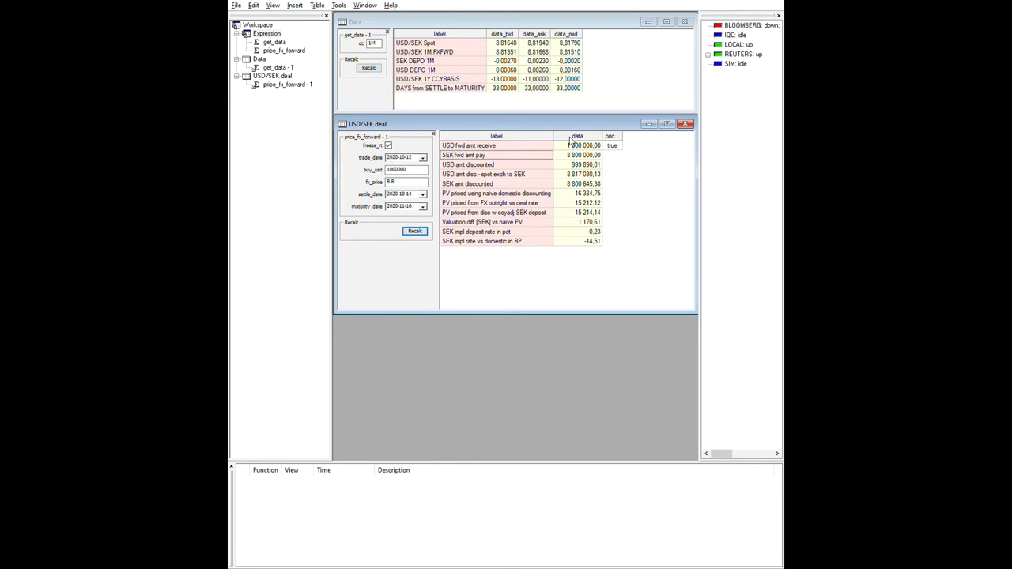
drag(583, 143, 588, 157)
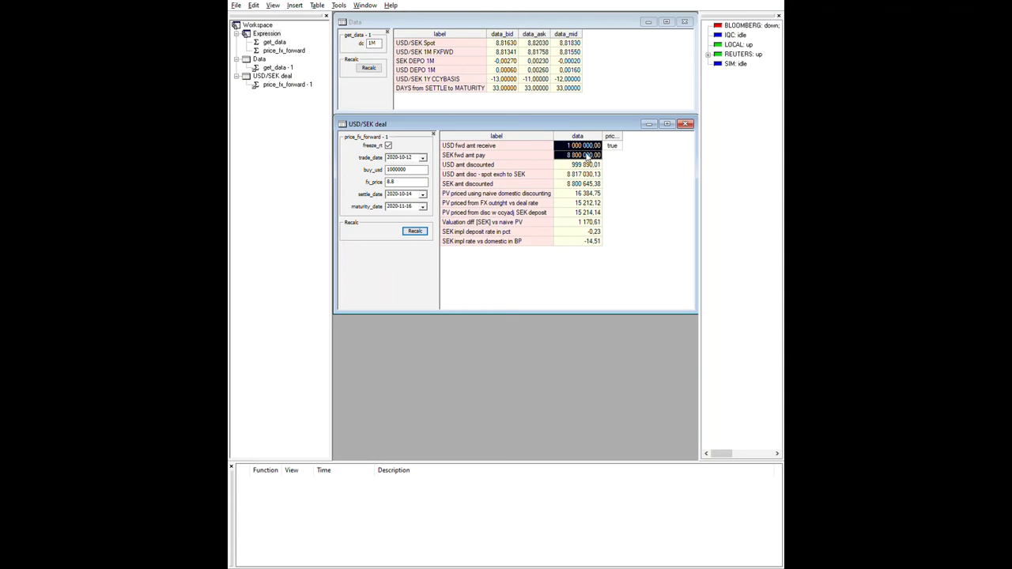
click(592, 162)
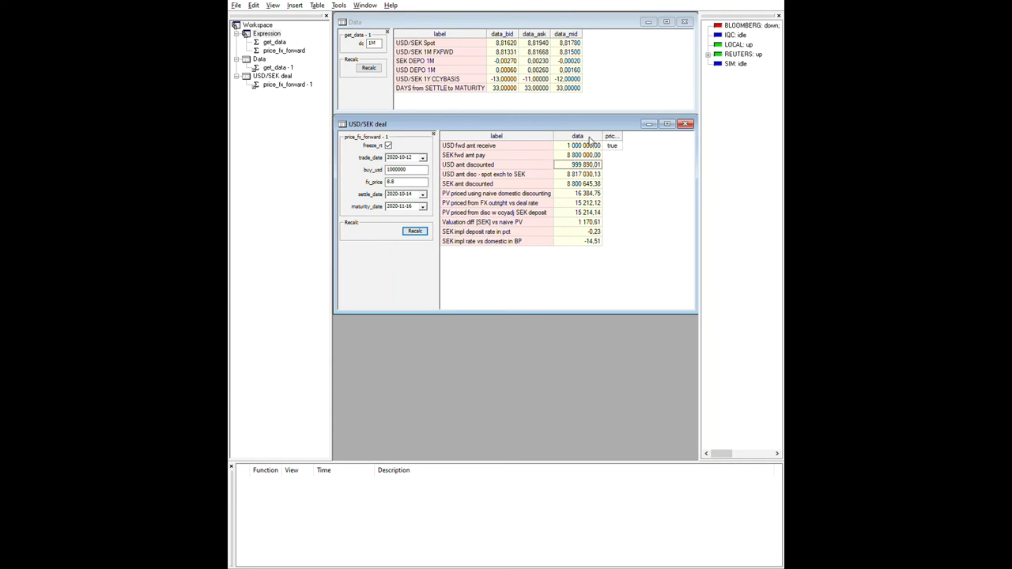
click(584, 170)
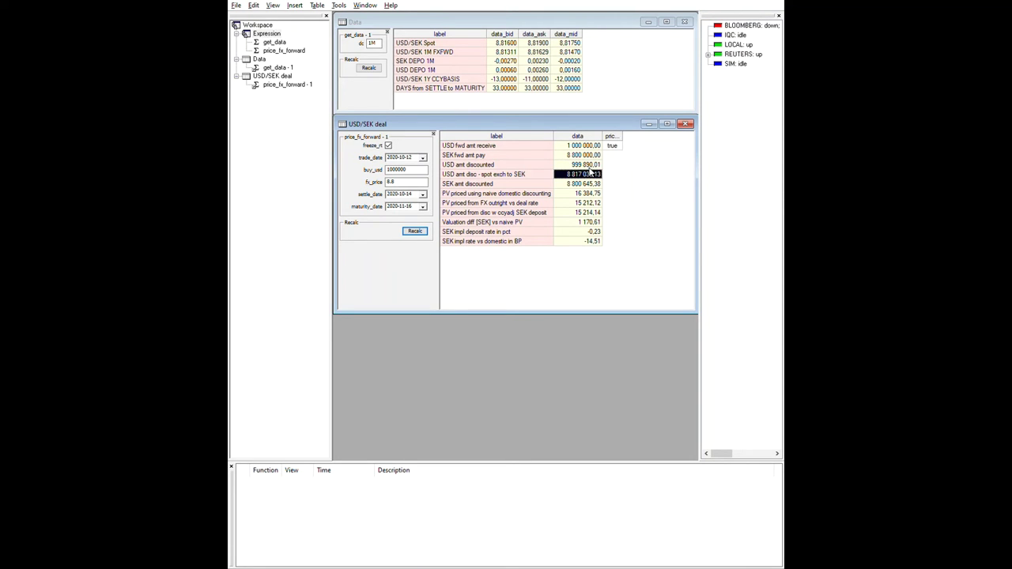
click(592, 183)
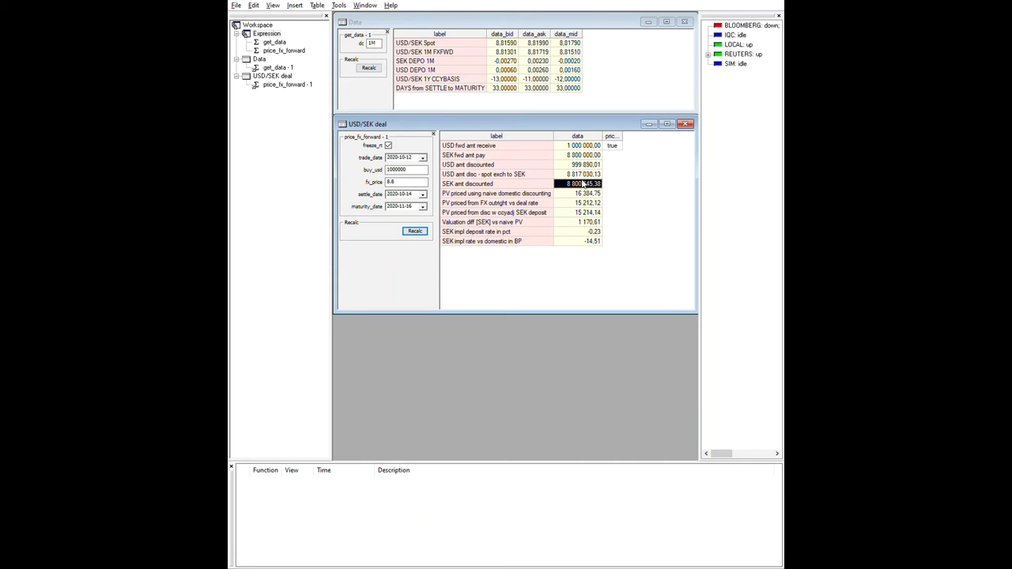
click(581, 192)
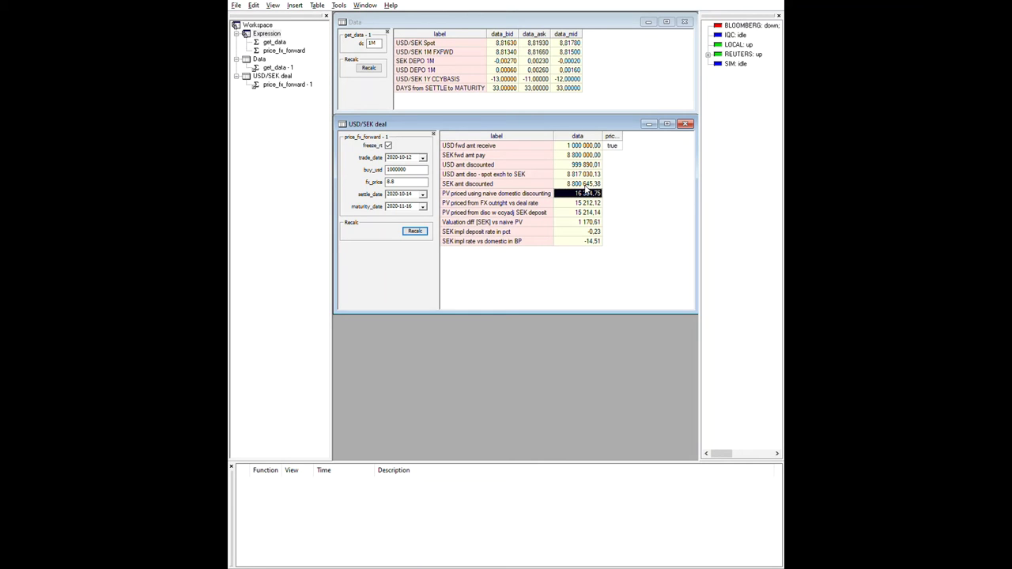
Compare the deal's present value priced from the FX outright with the naive and currency-basis-adjusted present values
click(524, 201)
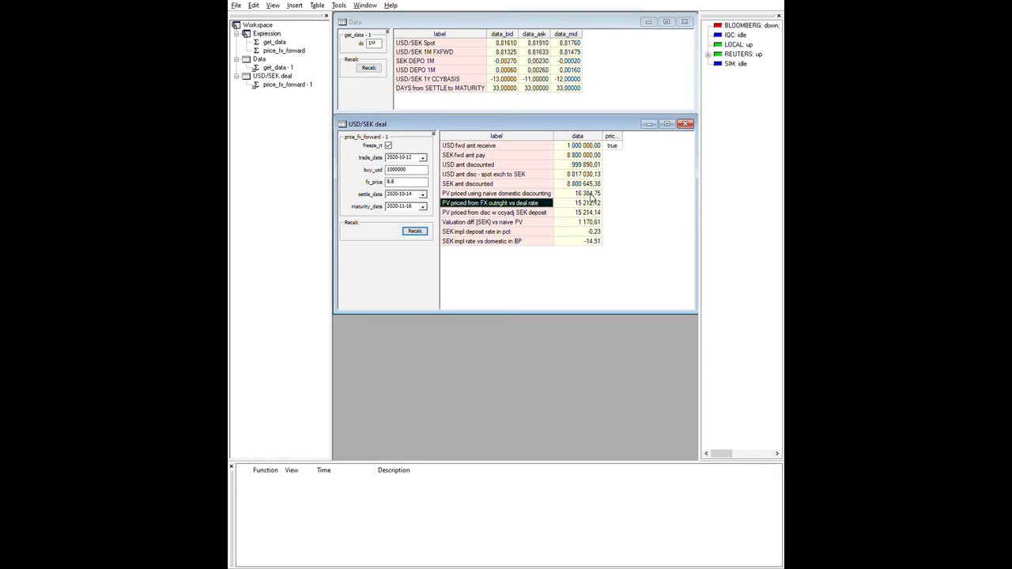
click(590, 202)
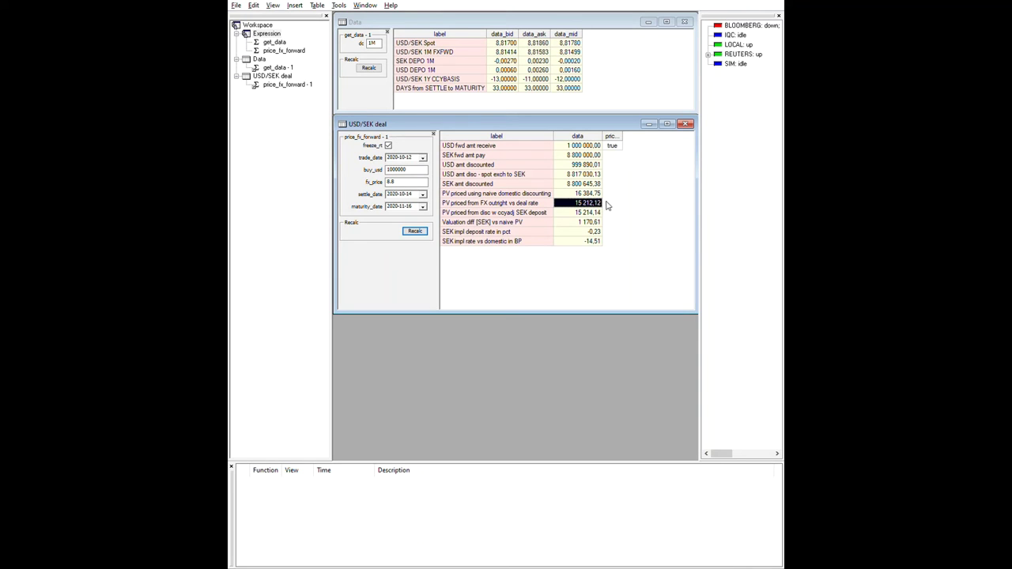
click(599, 193)
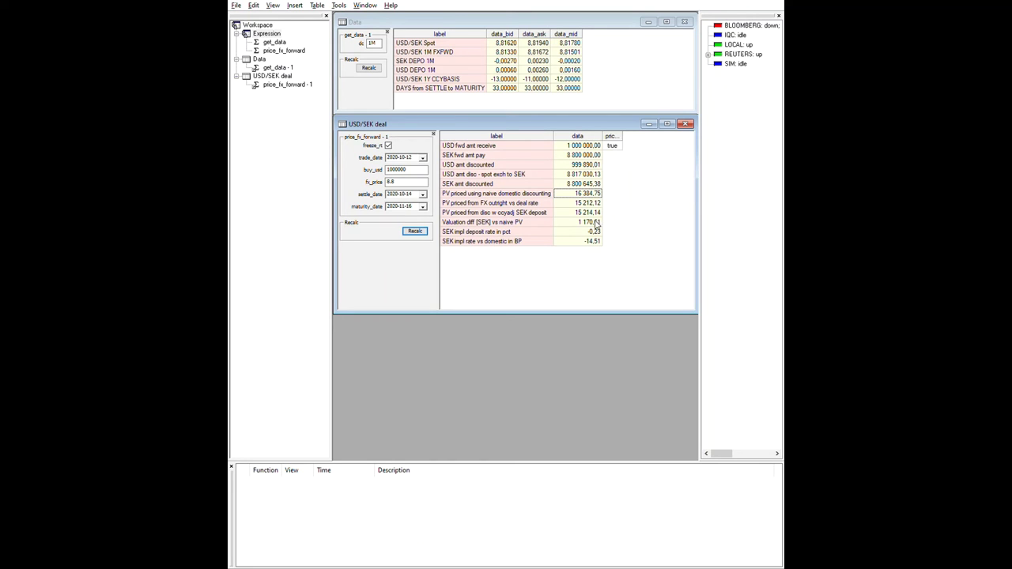
click(591, 210)
Examine the implied SEK deposit rate and compare its basis-point spread to domestic with the USD/SEK 1Y currency basis mid
click(594, 231)
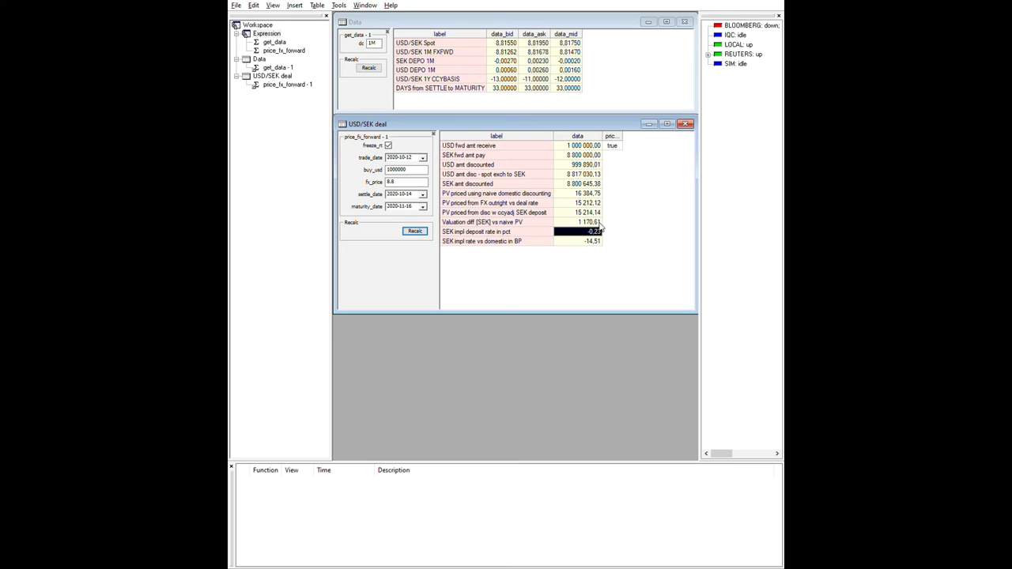
click(593, 240)
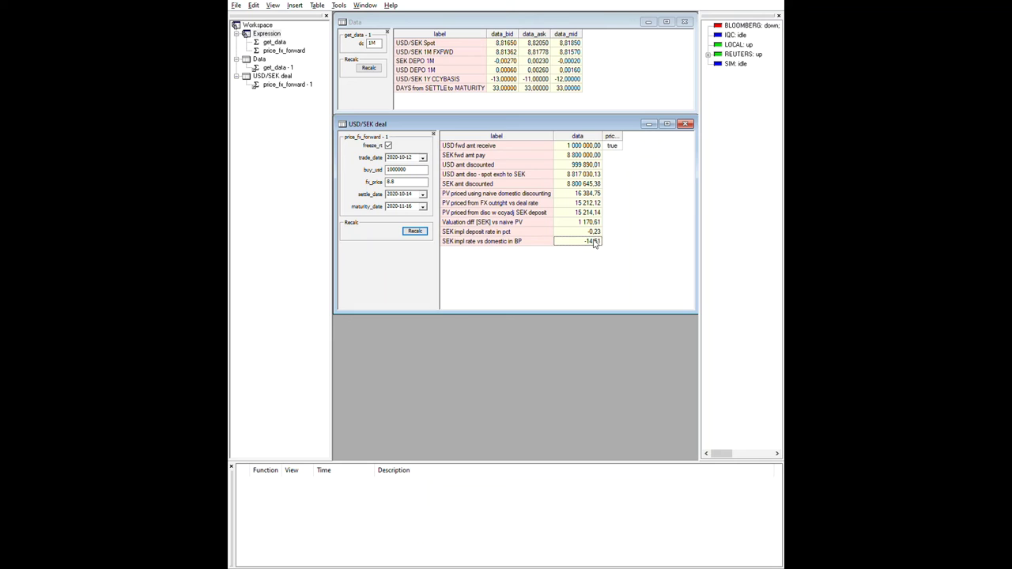
click(587, 239)
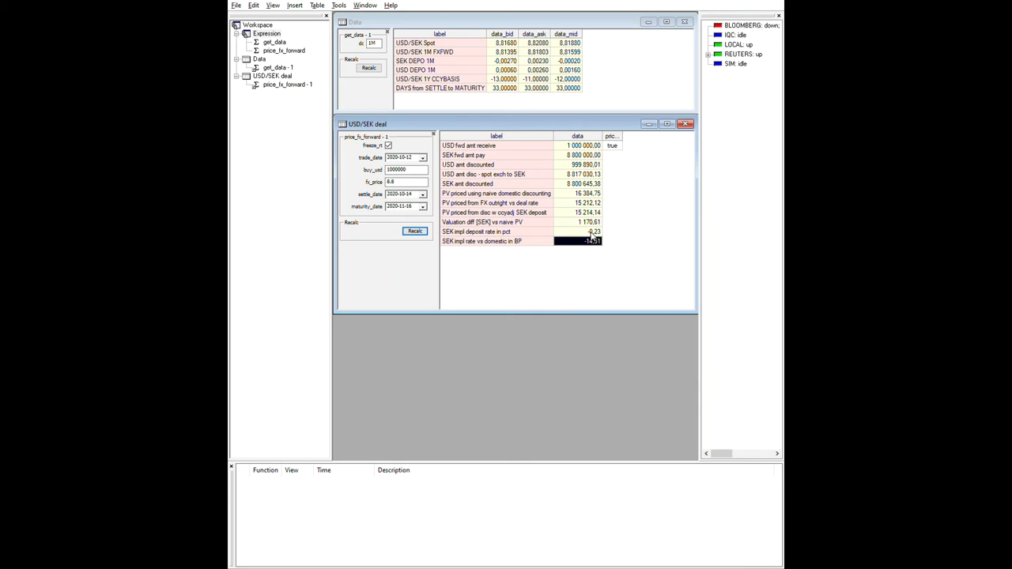
click(566, 80)
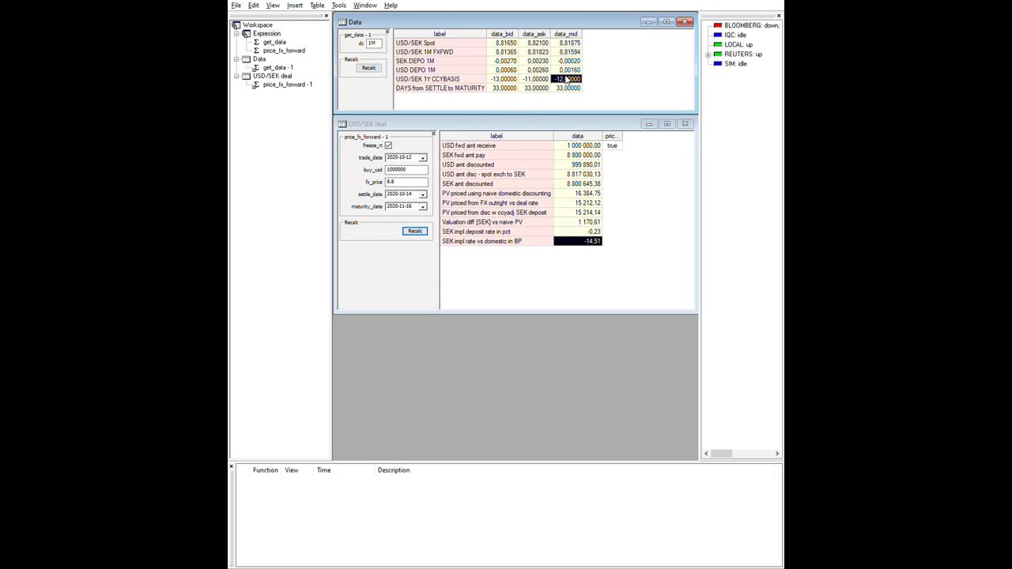
click(593, 241)
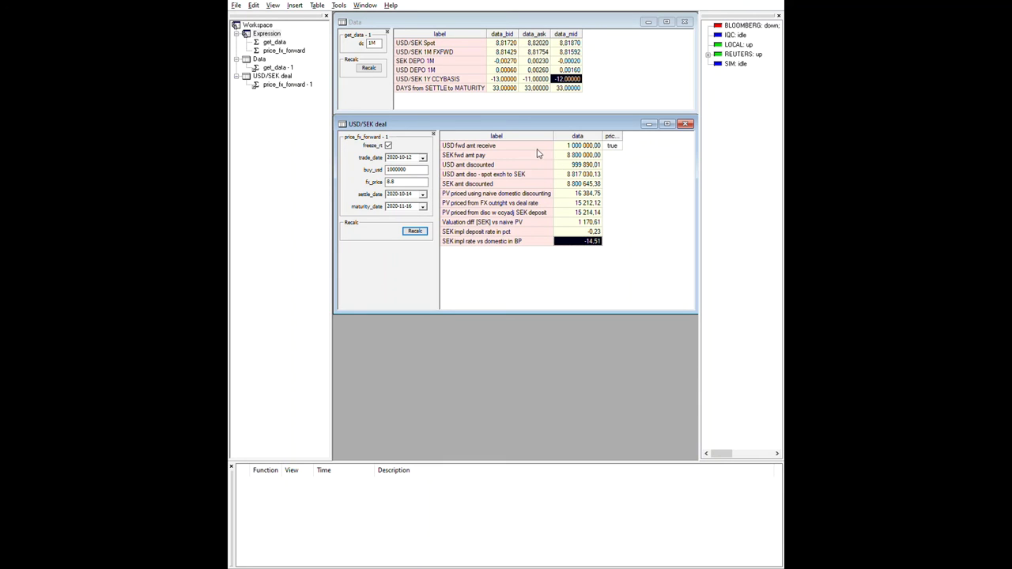
Set the market data tenor to 6M and recalculate the USD/SEK forward deal
double_click(374, 43)
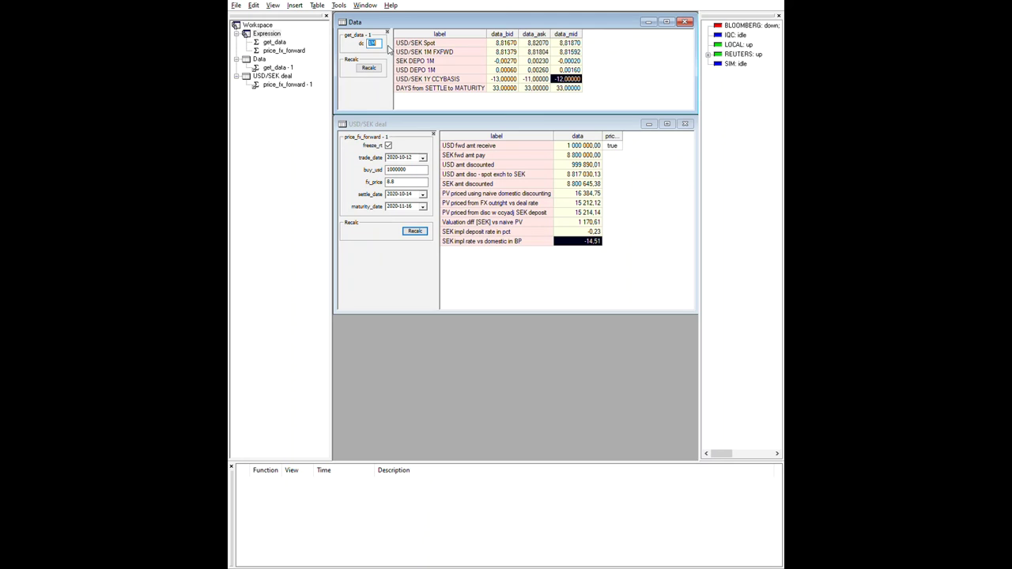
text(4)
text(M)
key(Return)
click(414, 230)
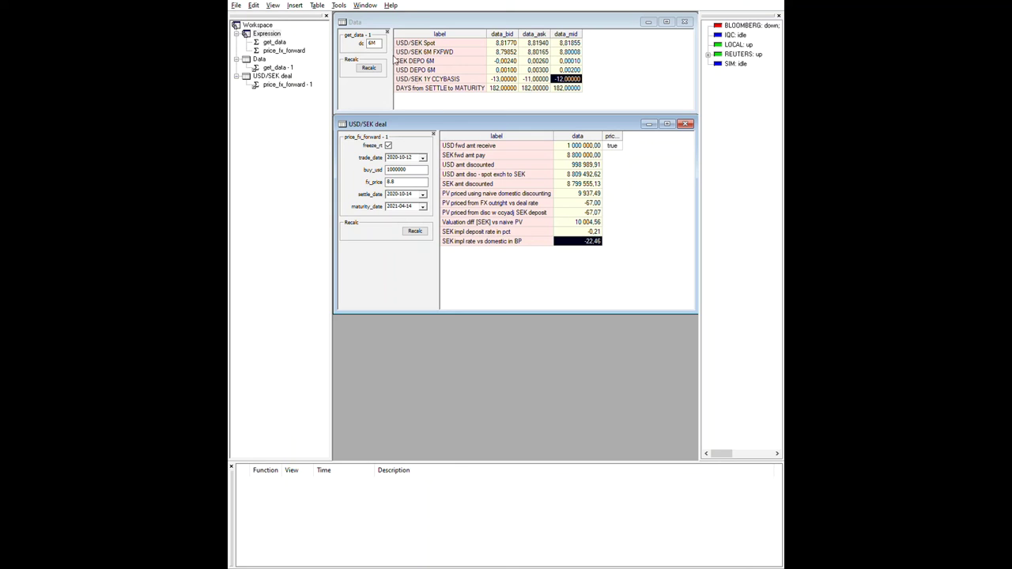
Set the market data tenor to 9M and recalculate the USD/SEK forward deal
click(380, 35)
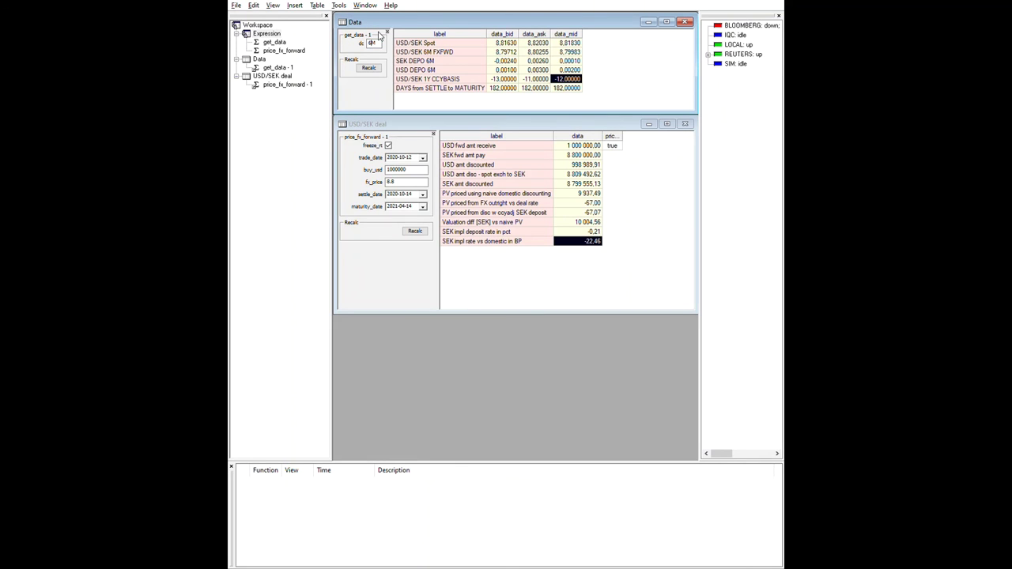
text(9M)
key(Return)
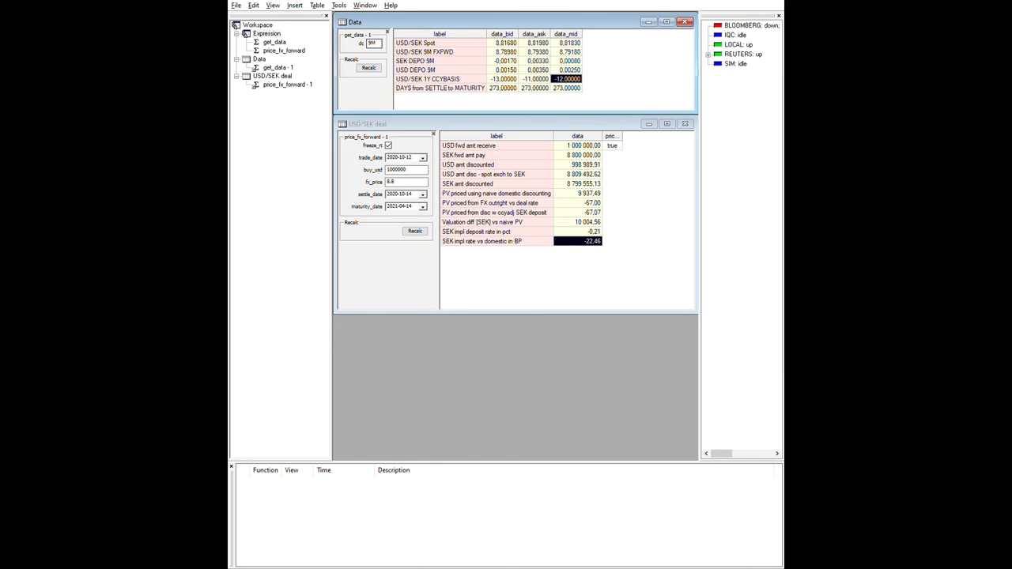
click(416, 230)
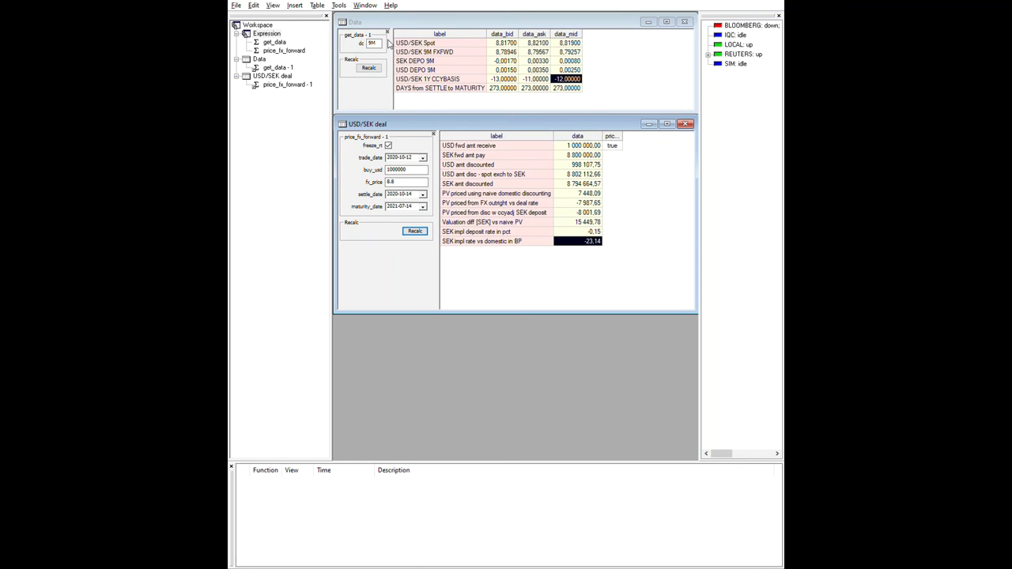
Set the market data tenor back to 1M and recalculate the USD/SEK forward deal
click(371, 38)
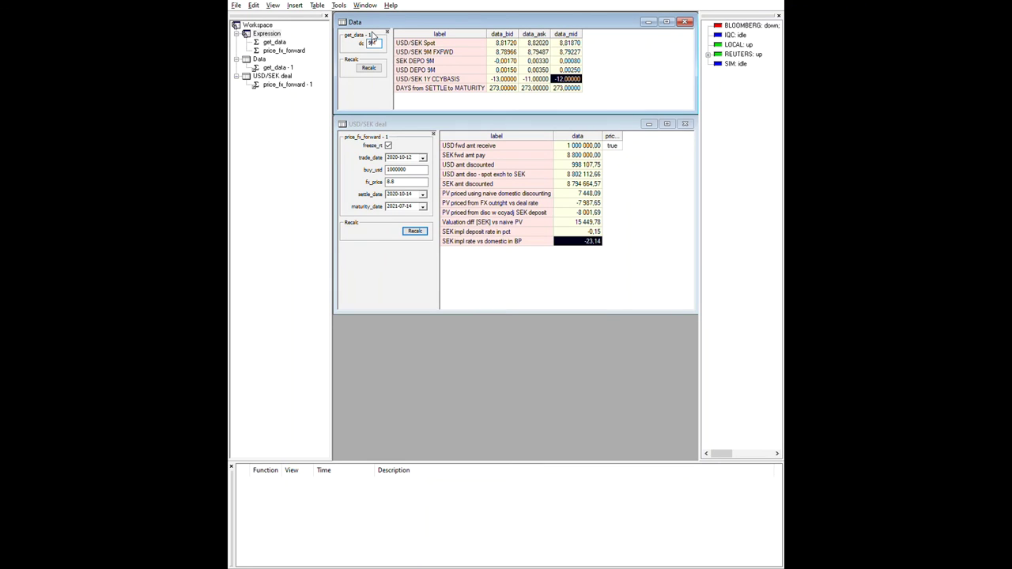
text(1M)
key(Return)
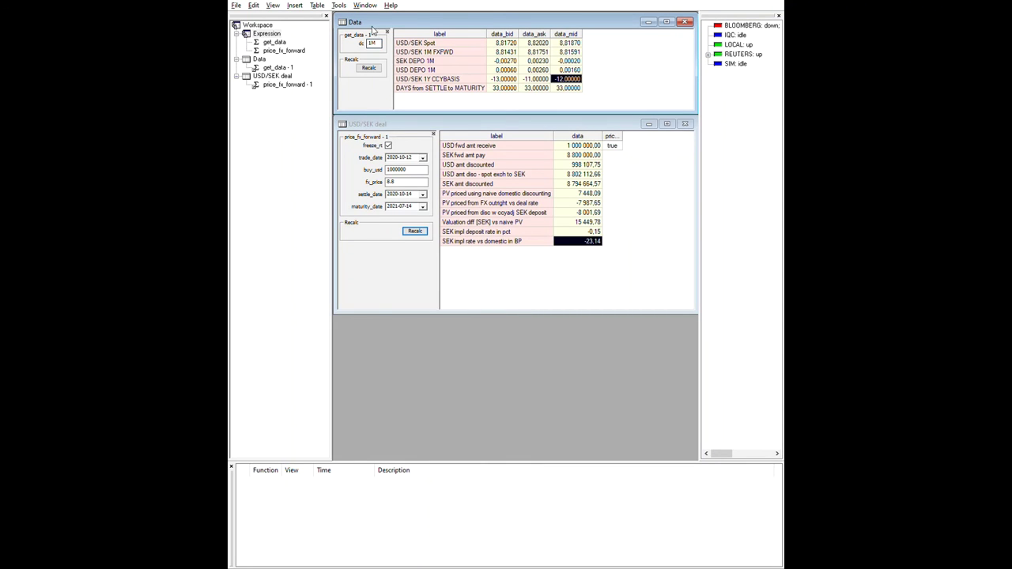
click(415, 230)
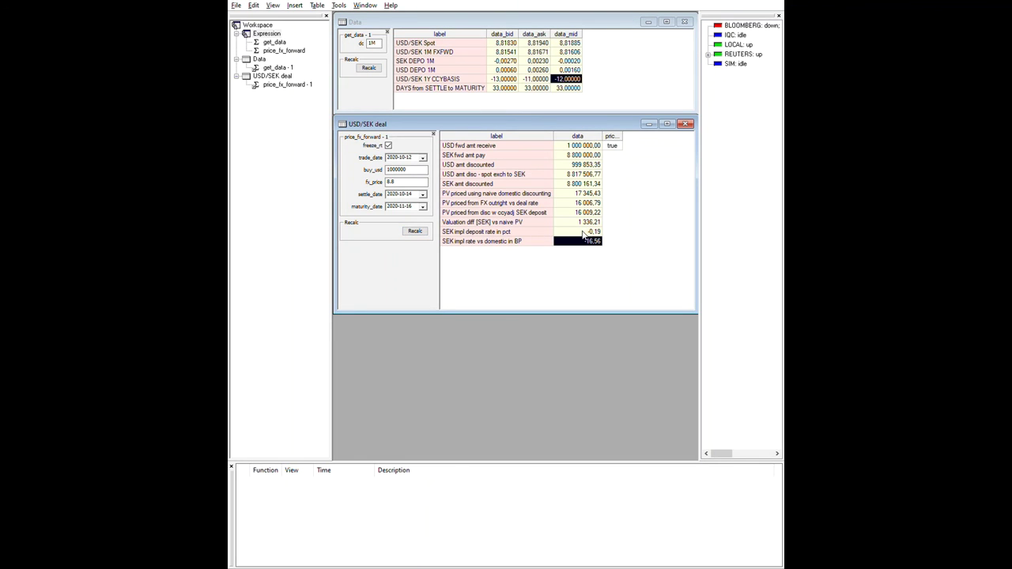